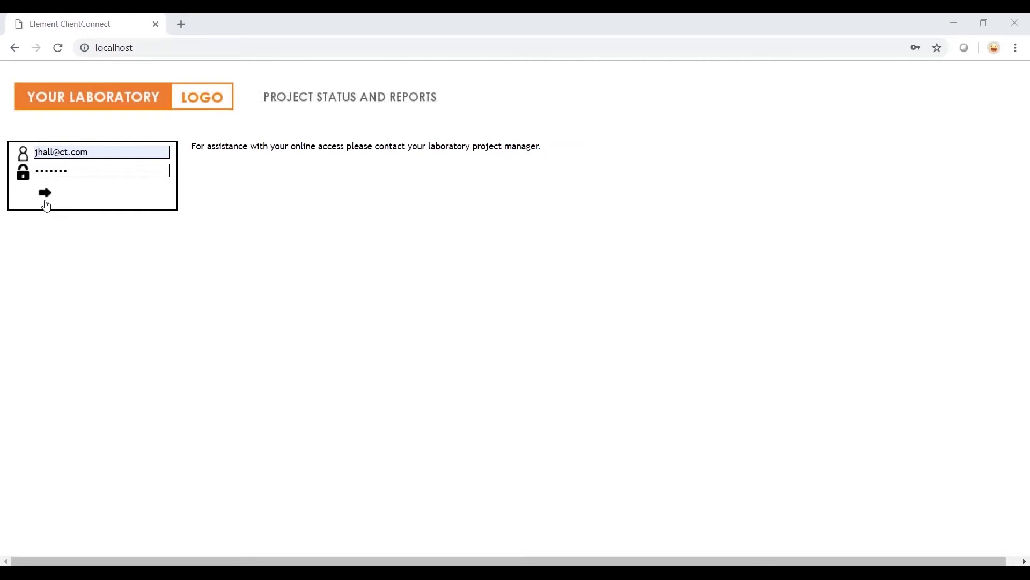
Step: Sign in with the prefilled account and list the projects active in the last 90 days, followed by all projects
left_click(46, 200)
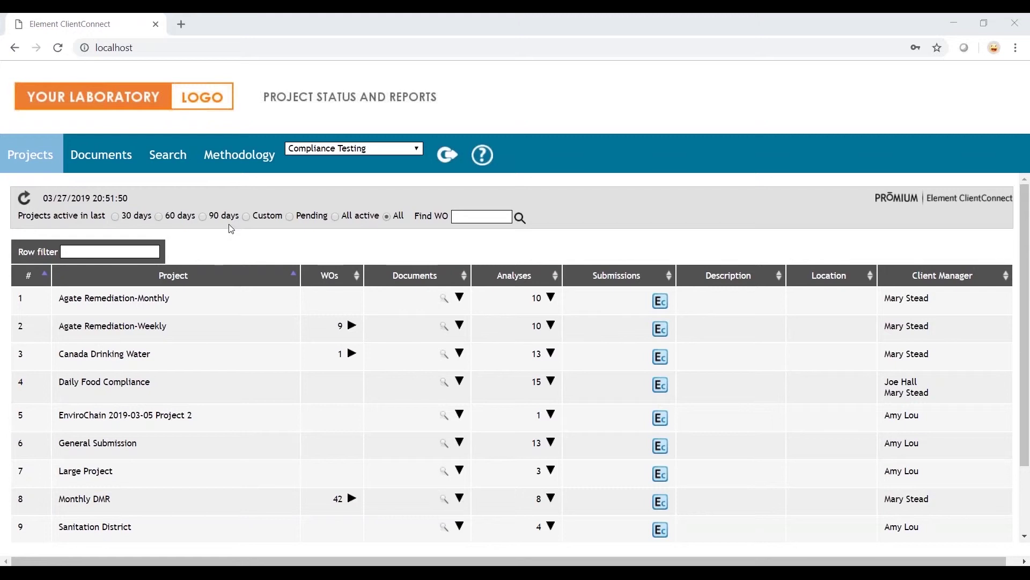
left_click(203, 216)
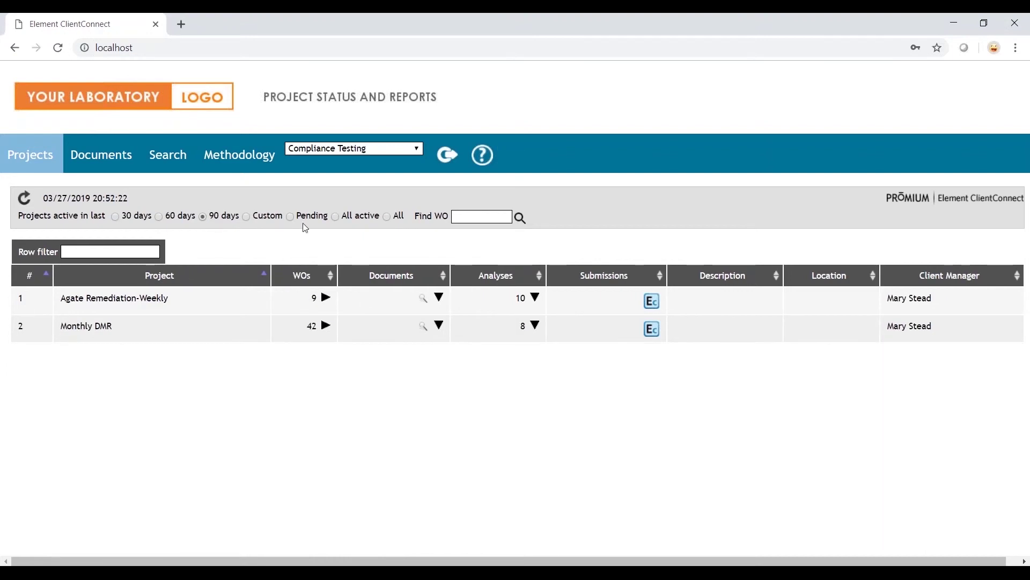
left_click(389, 217)
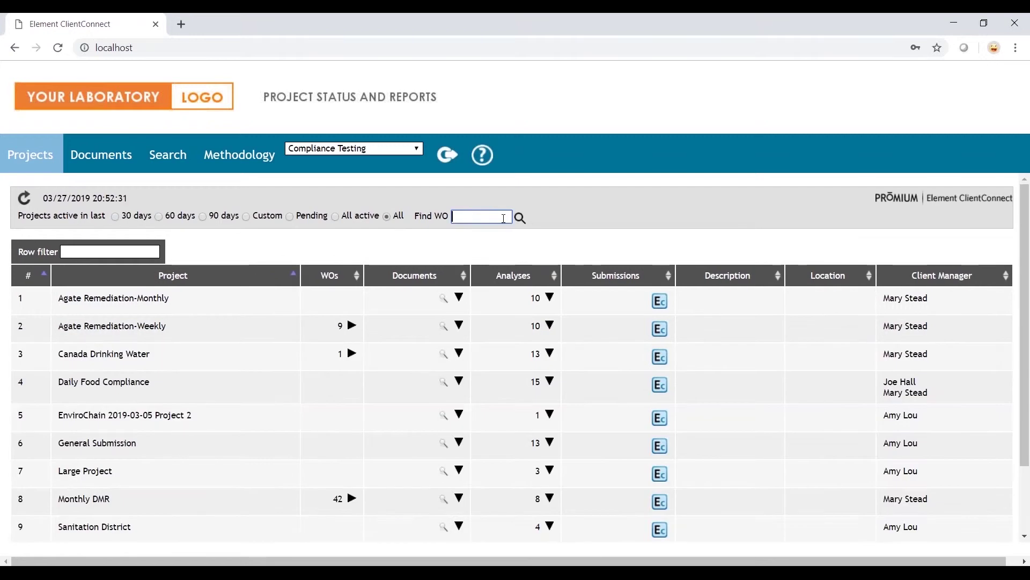
Step: Find the Monthly DMR work order received 04/02/2018 by its work order number
left_click(503, 218)
type("P804001")
left_click(520, 217)
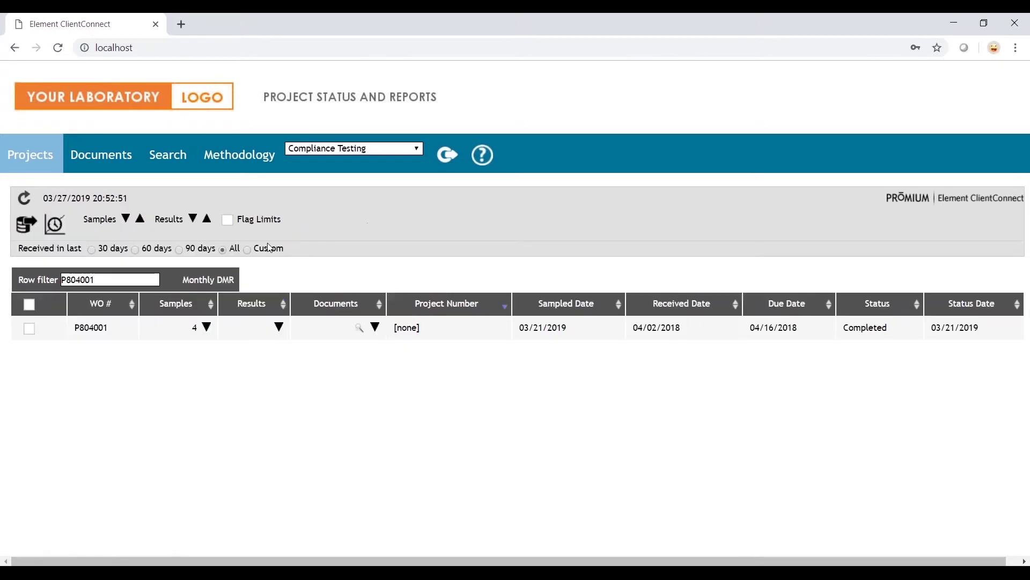
Step: Filter the project list by DMR and open the work orders of the Monthly DMR project
left_click(41, 161)
left_click(72, 251)
type("DMR")
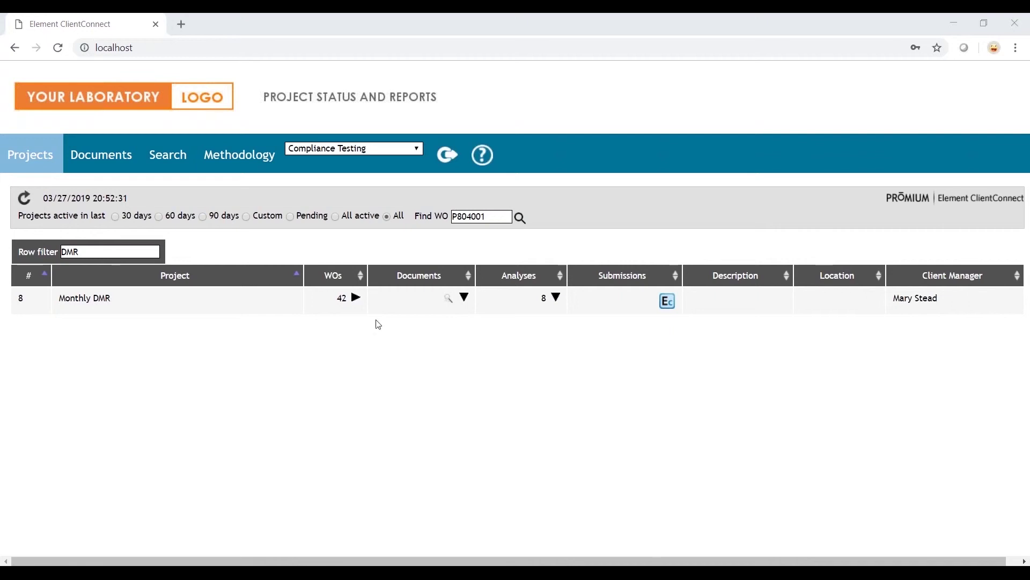
left_click(356, 298)
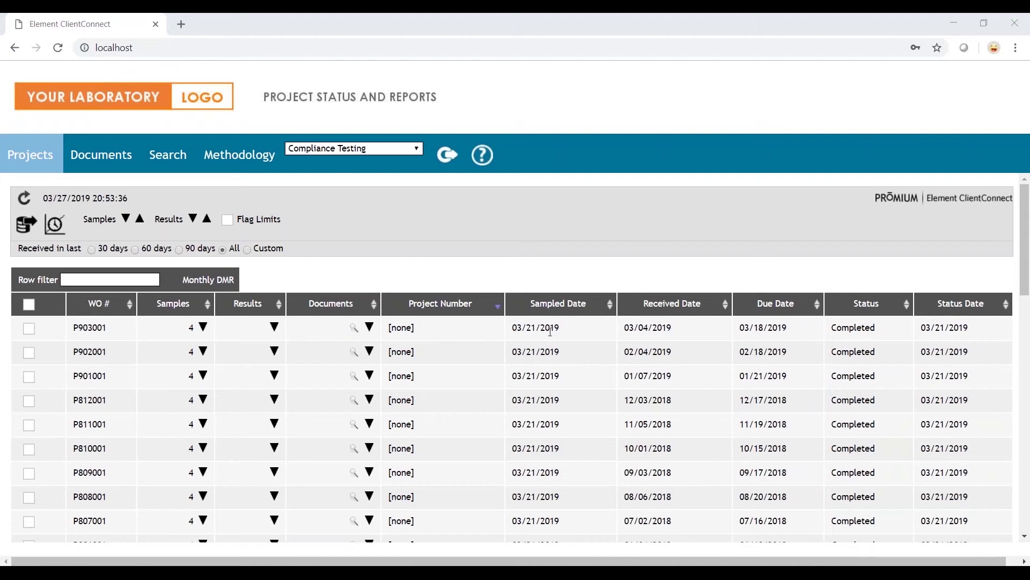
Step: Show the samples and analyses of the work order received 03/04/2019, and collapse them after reviewing
left_click(204, 327)
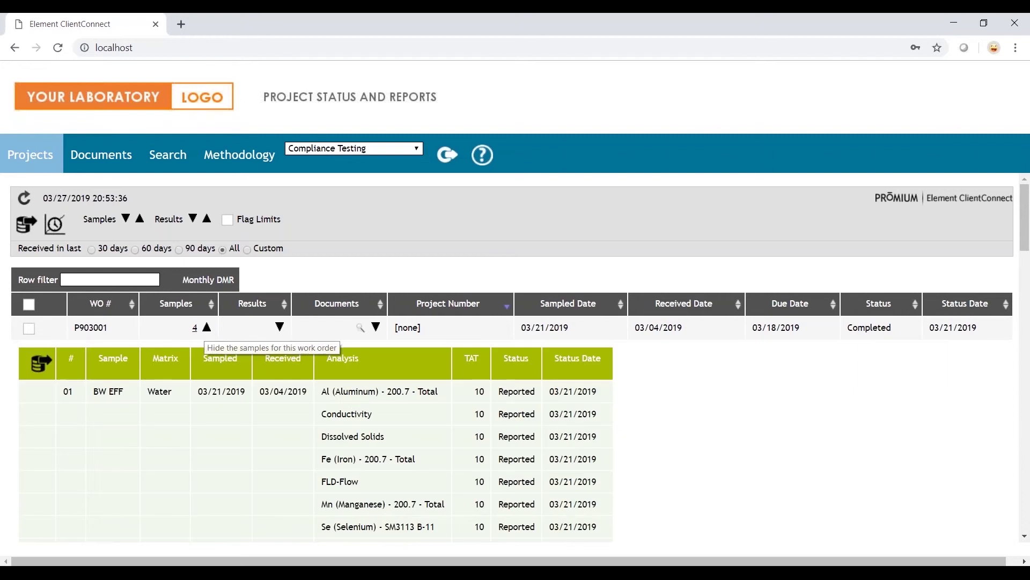
scroll(206, 334, "down", 1)
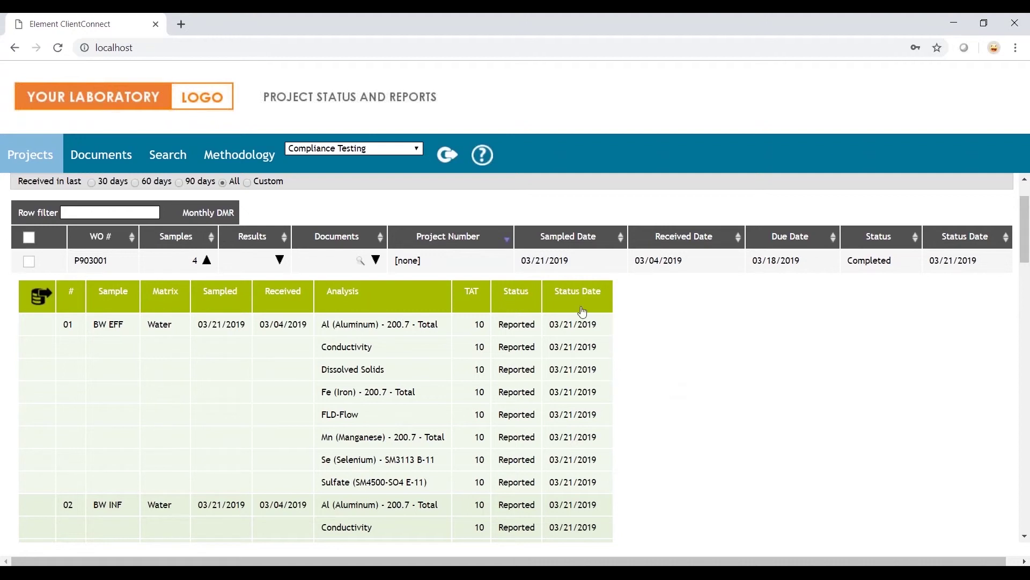
left_click(207, 260)
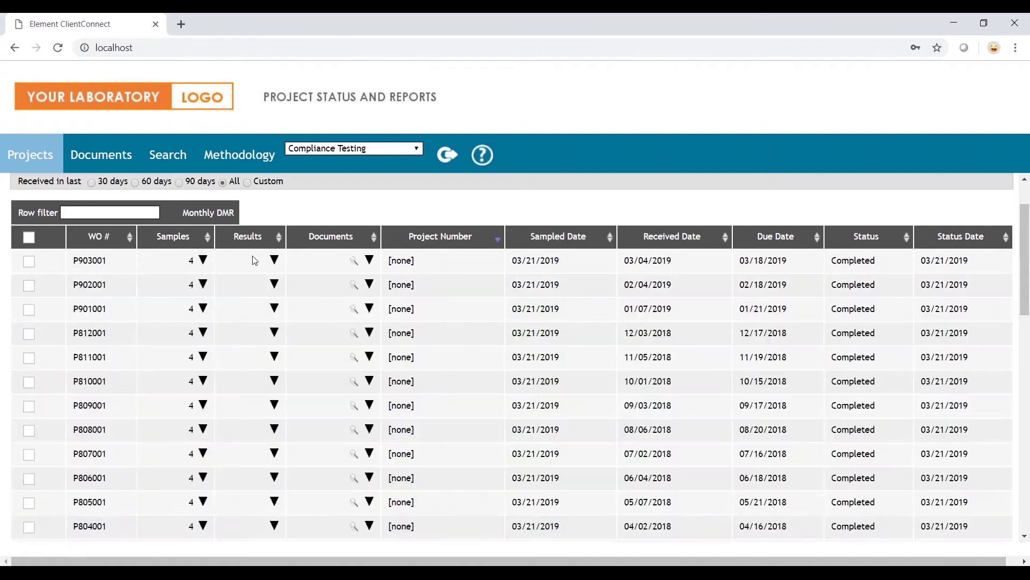
Step: Show the analytical results and qualifiers of the work order received 03/04/2019, and collapse them after reviewing
left_click(275, 261)
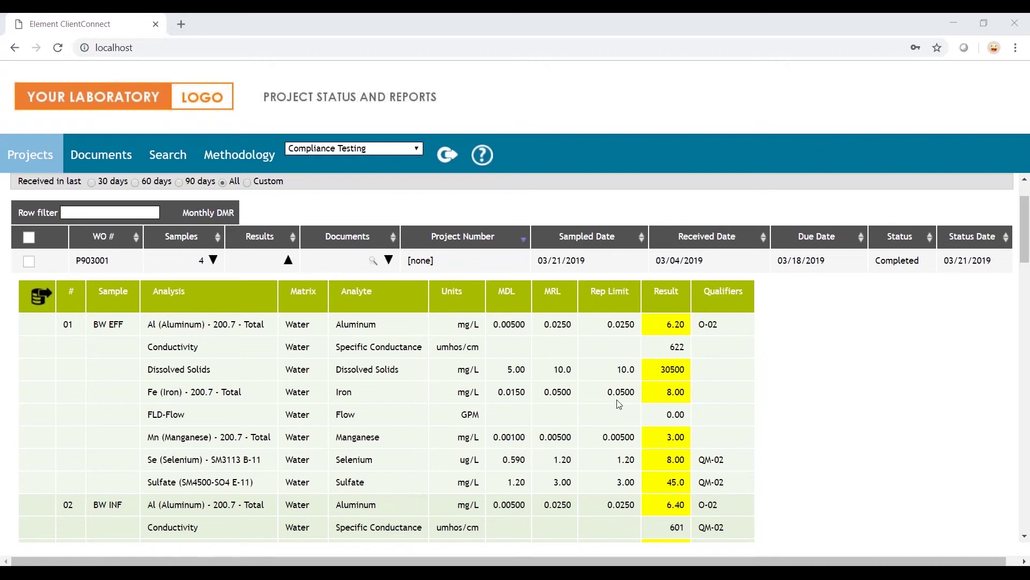
mouse_move(711, 335)
left_click(289, 261)
Step: View the newest PRM_LabAnalysis PDF of the work order received 03/04/2019, and close both the report and the document list
left_click(368, 260)
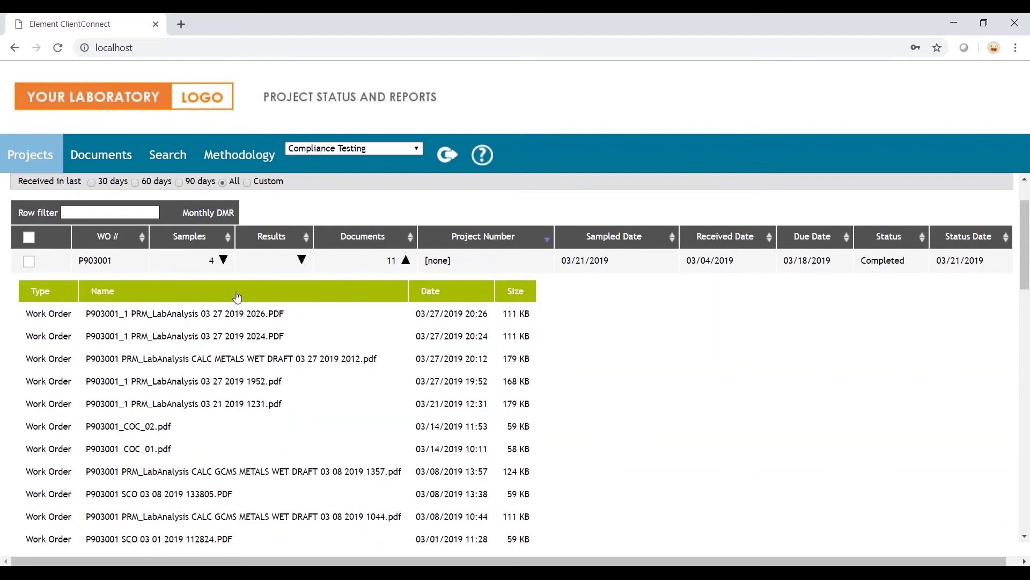
left_click(224, 318)
left_click(96, 551)
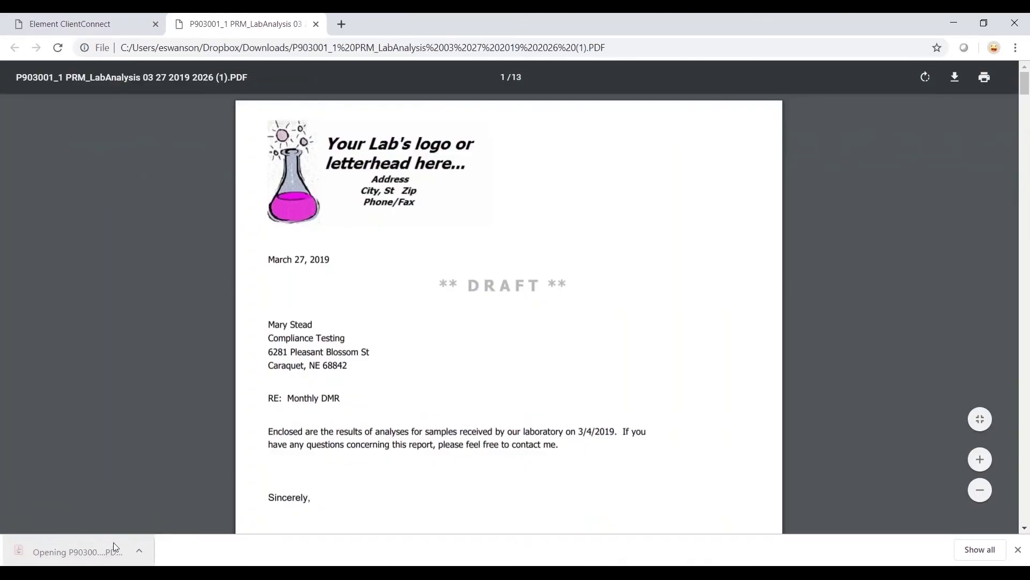
left_click(316, 24)
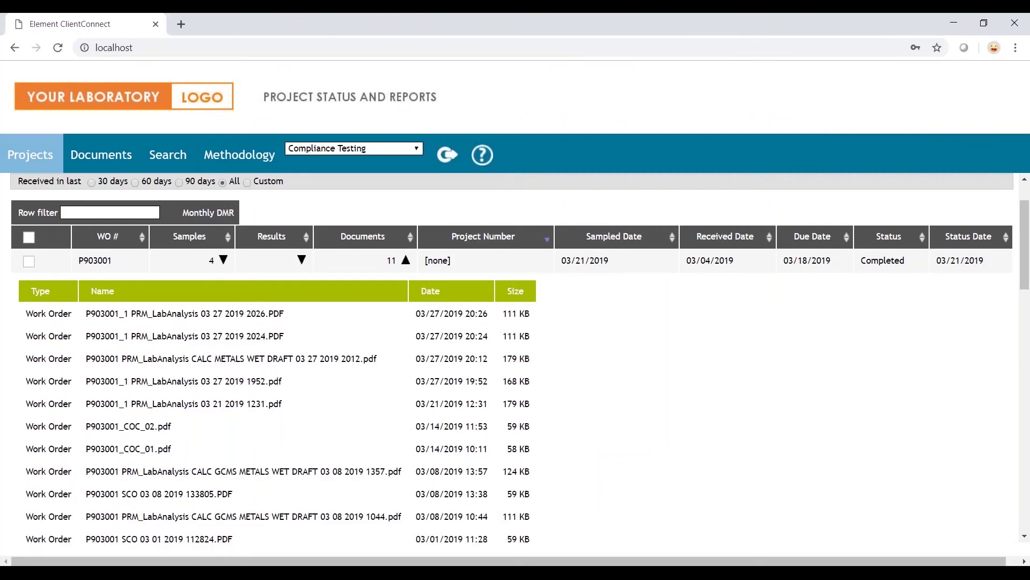
left_click(406, 262)
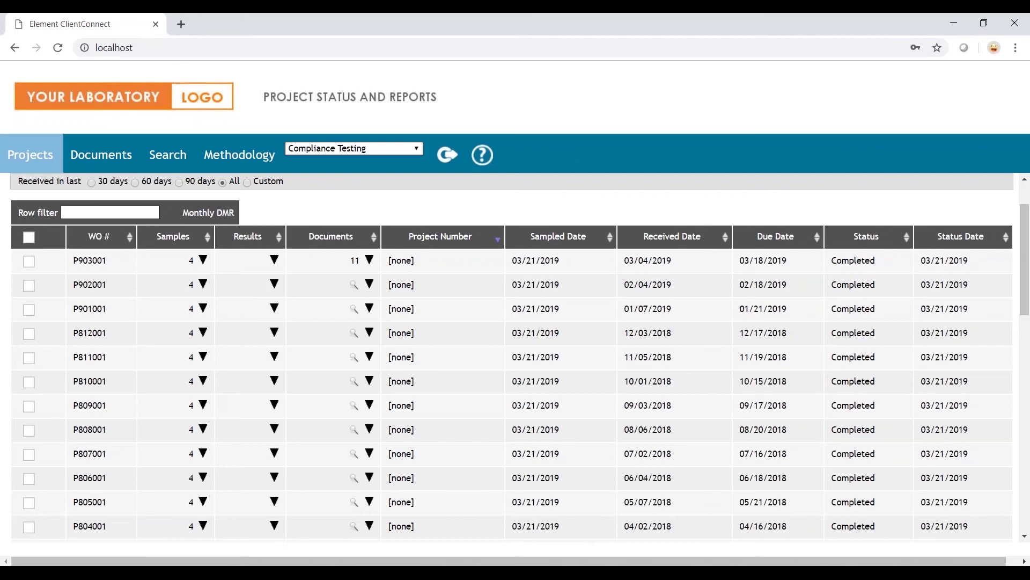
Step: Select the five most recently received work orders of the Monthly DMR project, from 11/05/2018 through 03/04/2019
left_click(29, 262)
left_click(29, 286)
left_click(29, 310)
left_click(29, 334)
left_click(30, 361)
mouse_move(311, 214)
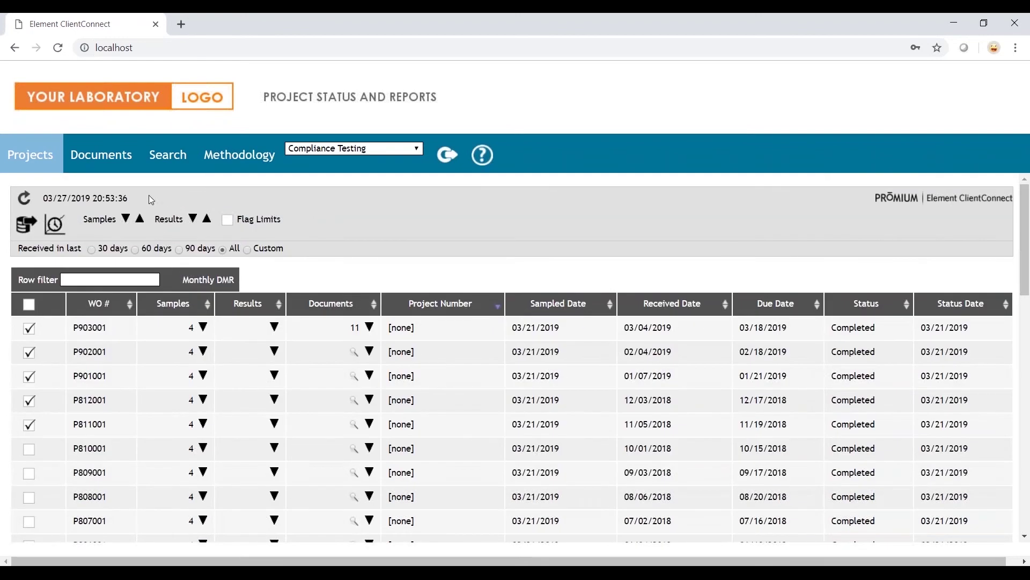
Step: Generate the historical results table for sample BW EFF with aluminum, iron, manganese and selenium, and view the aluminum graph
left_click(54, 223)
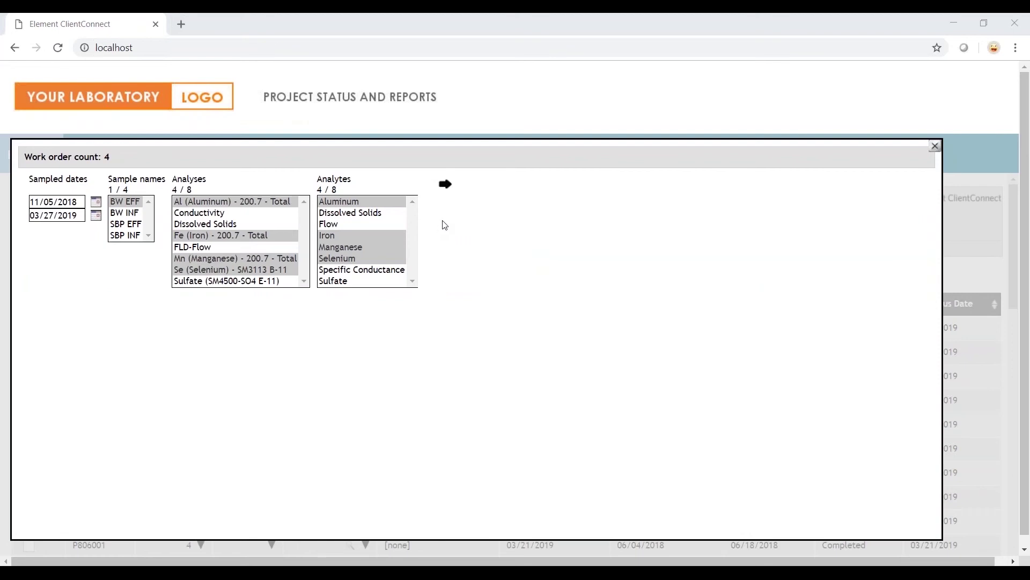
left_click(447, 186)
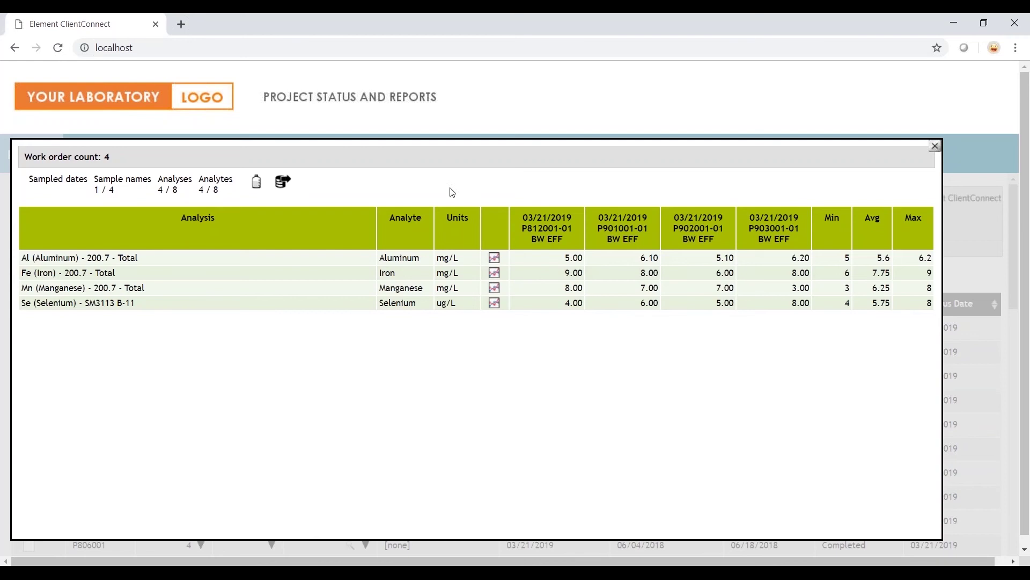
left_click(494, 259)
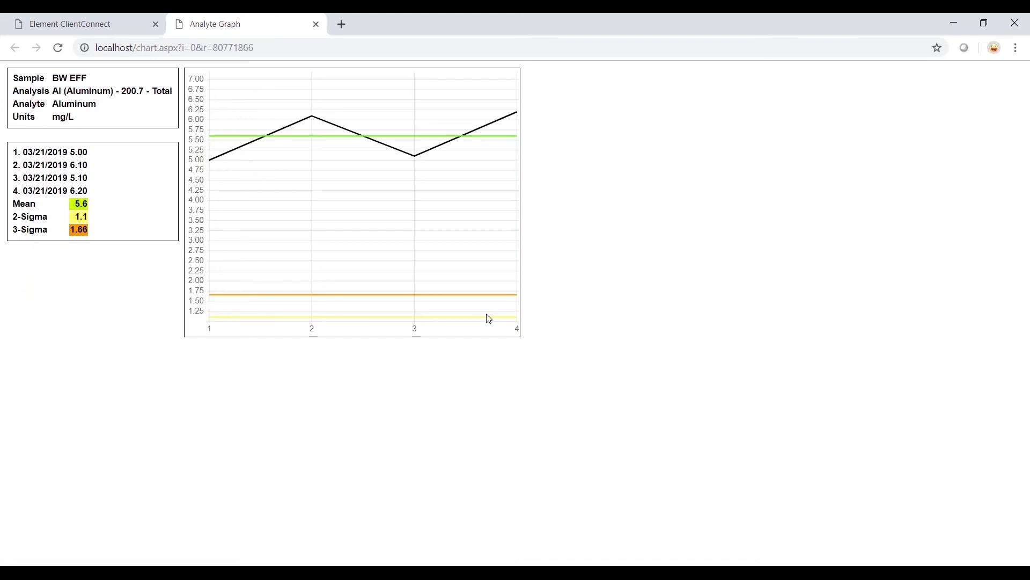
key("ctrl+shift+Tab")
Step: Look through the Projects, Documents and Search pages for the Compliance Testing client
left_click(24, 161)
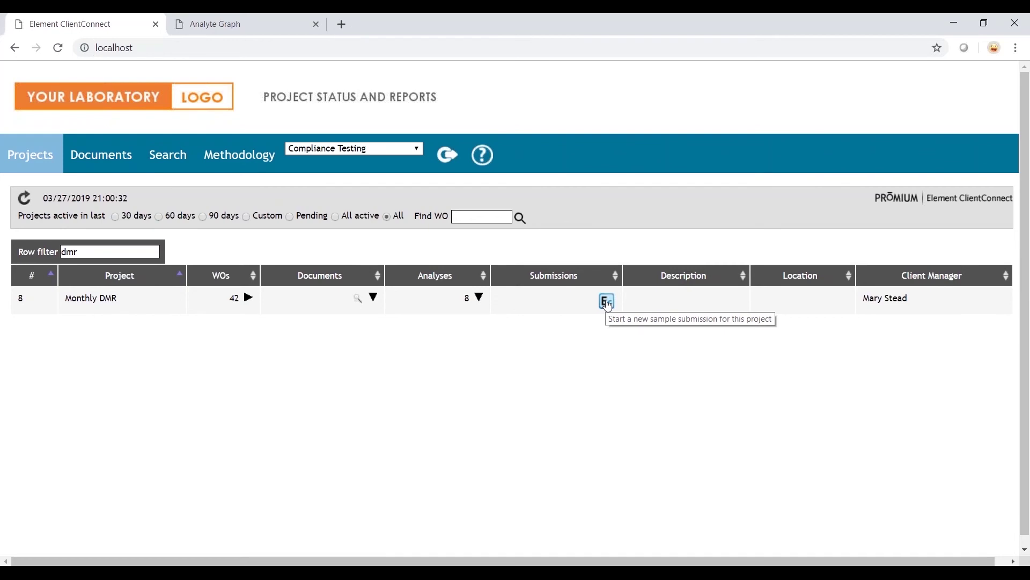
left_click(116, 160)
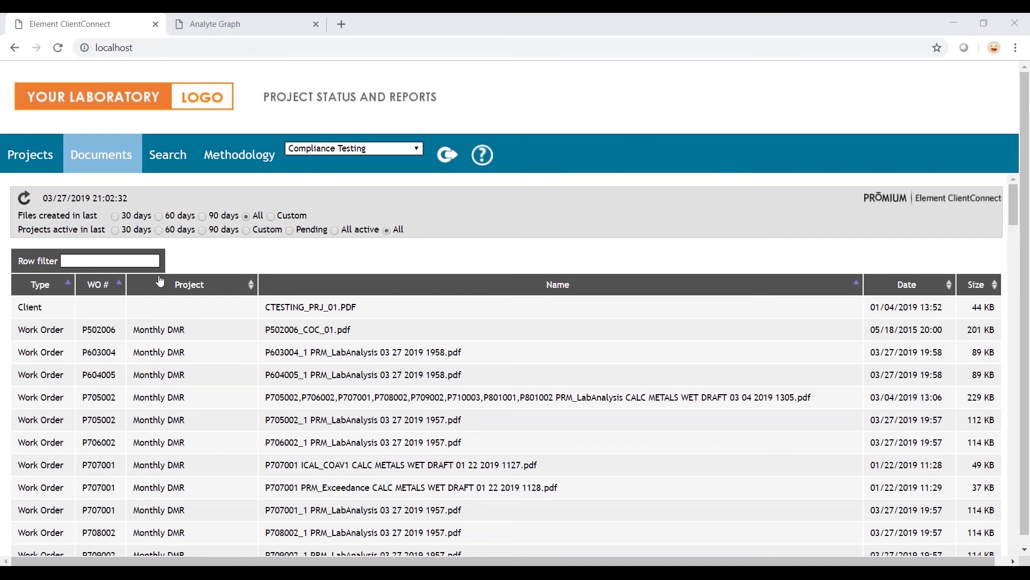
left_click(160, 157)
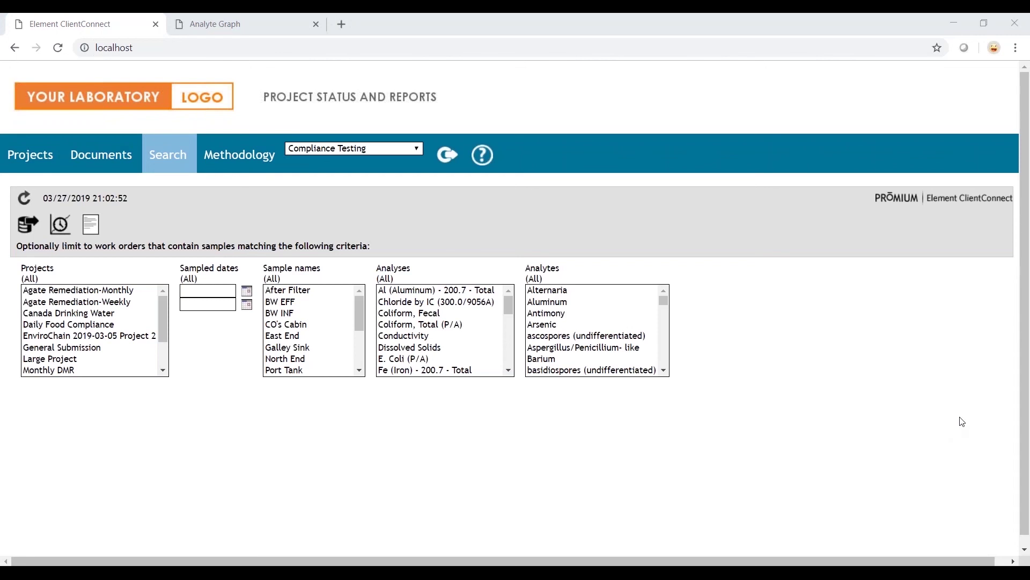
scroll(963, 422, "down", 1)
Step: Look up the methodology by Analysis for VOC 624 in the Water matrix to view its sampling requirements
left_click(260, 153)
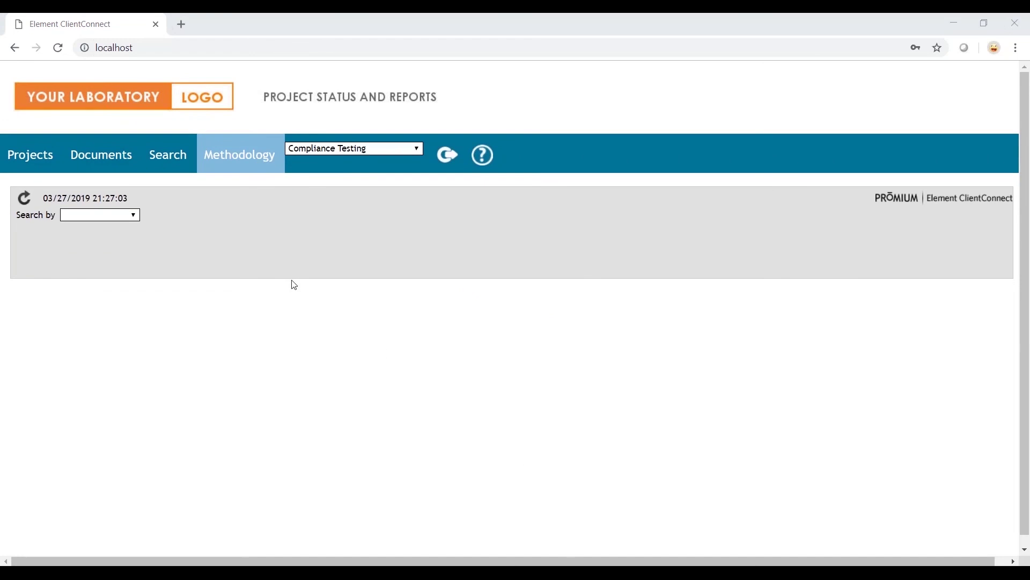
left_click(135, 215)
left_click(97, 250)
scroll(339, 228, "down", 15)
left_click(172, 227)
left_click(376, 215)
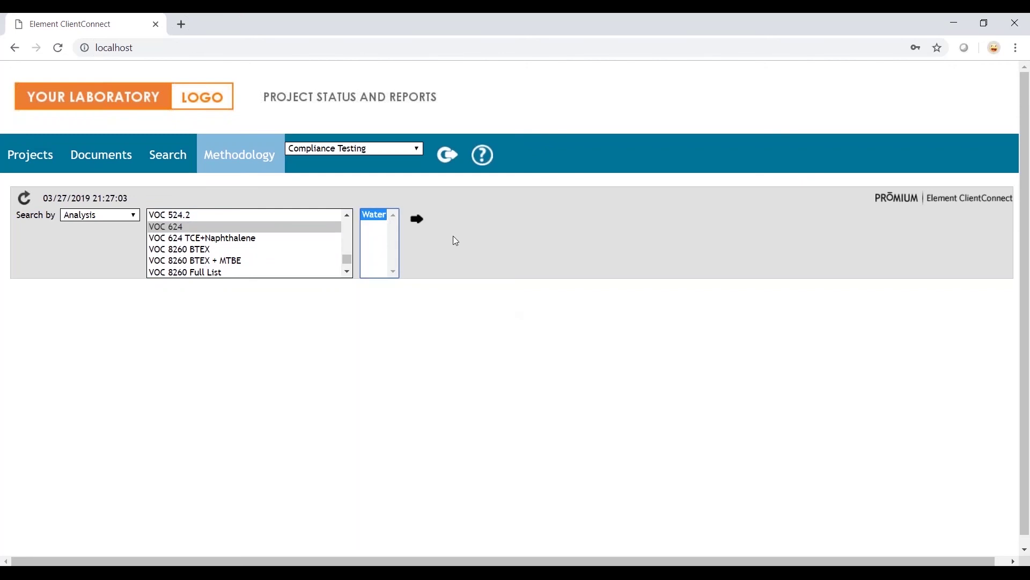
left_click(418, 219)
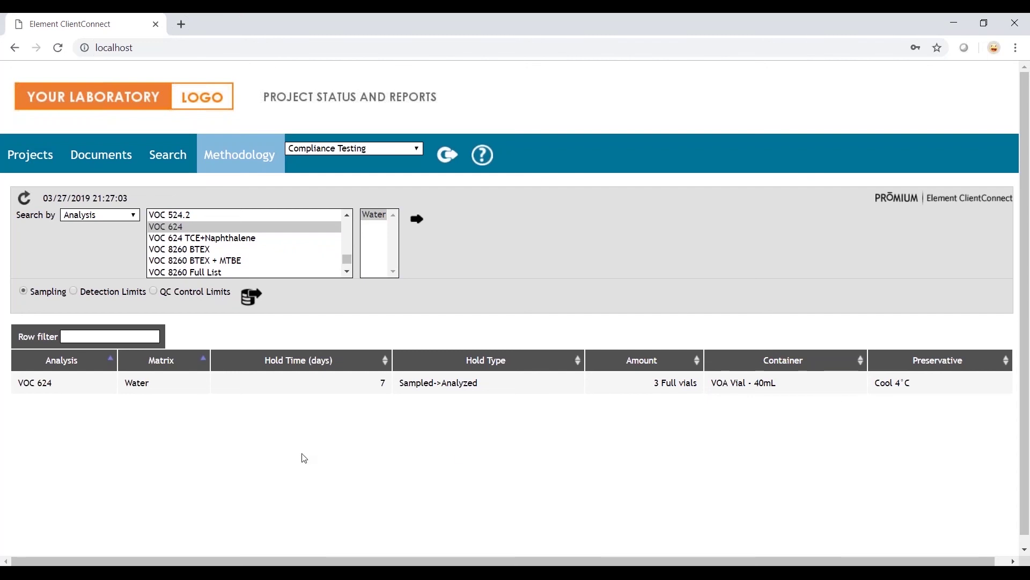
Step: Show the Detection Limits for VOC 624 in water and examine the analyte list
left_click(74, 292)
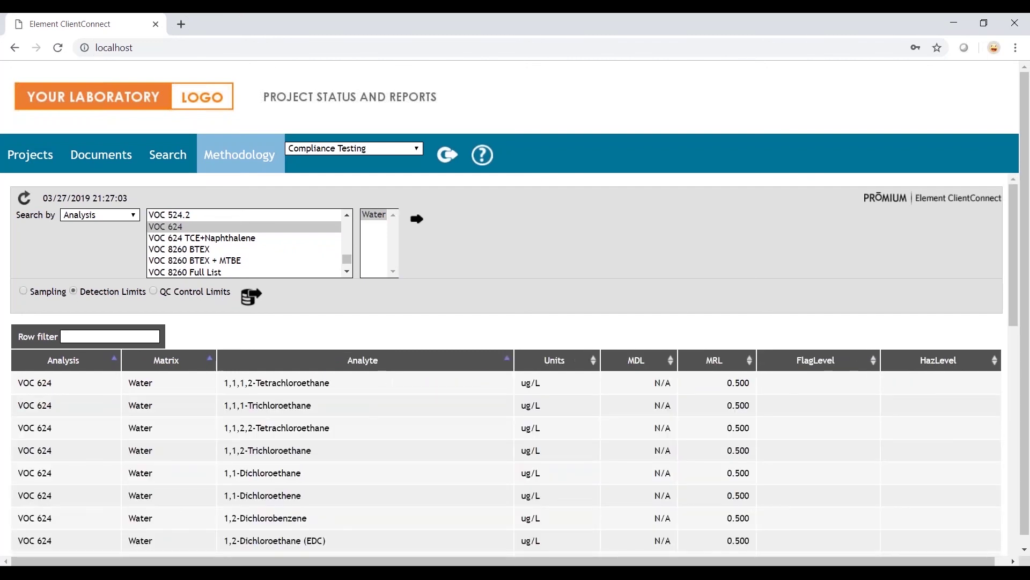
left_click_drag(1016, 265, 1025, 314)
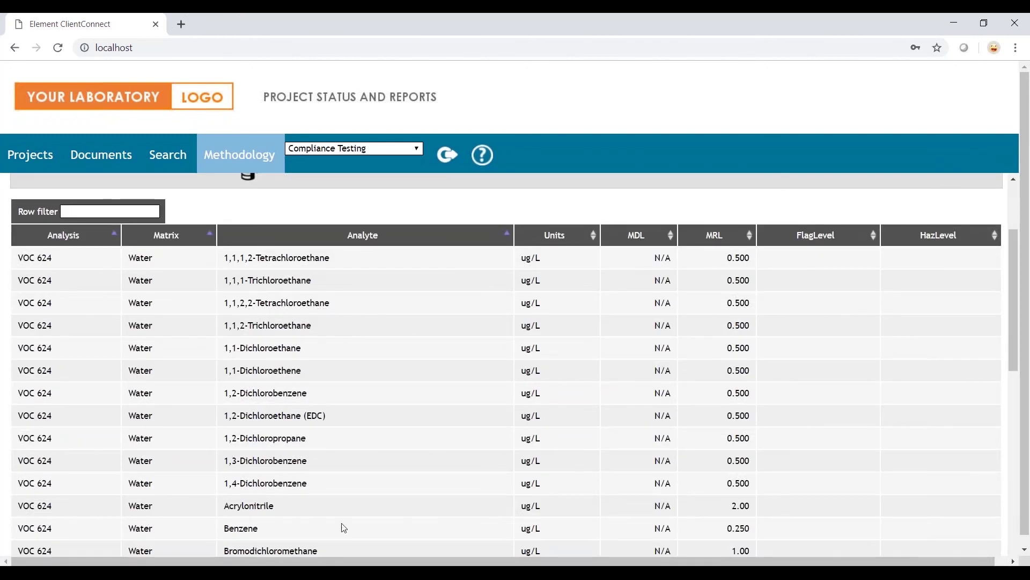